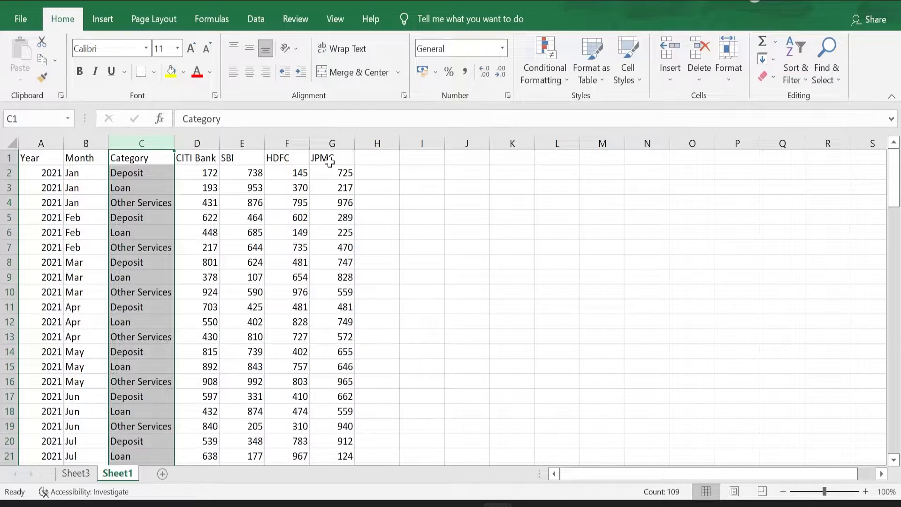
Create a PivotTable on a new worksheet from the whole bank data range A1:G109 of Sheet1
{"action": "key", "text": "ctrl+Home"}
{"action": "key", "text": "ctrl+shift+Right"}
{"action": "key", "text": "ctrl+shift+Down"}
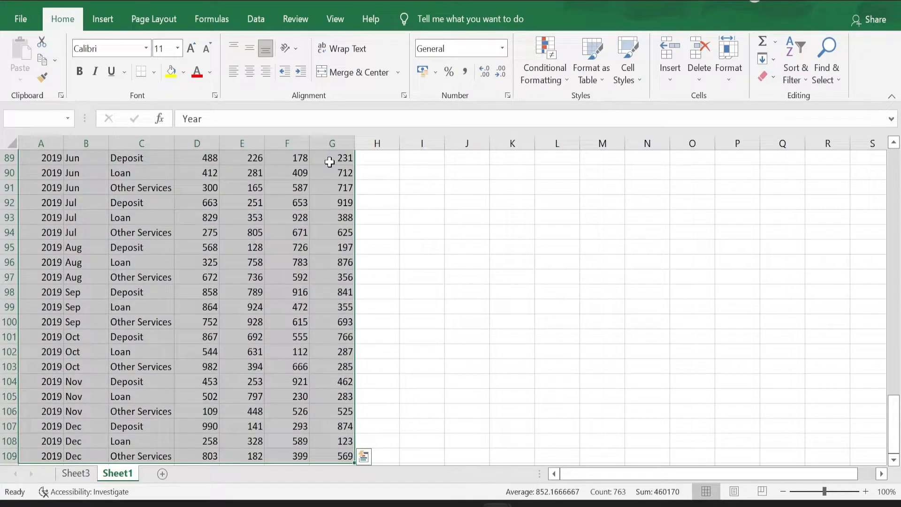
{"action": "left_click", "coordinate": [101, 19]}
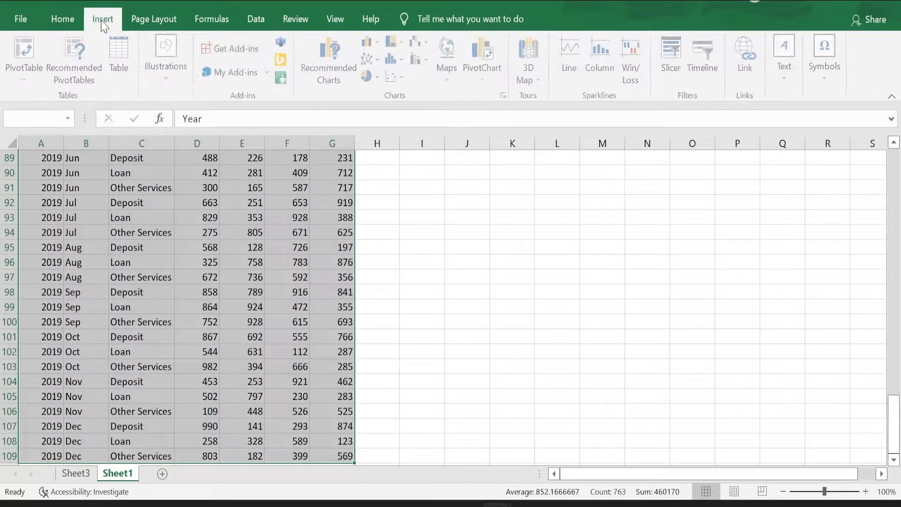
{"action": "left_click", "coordinate": [27, 77]}
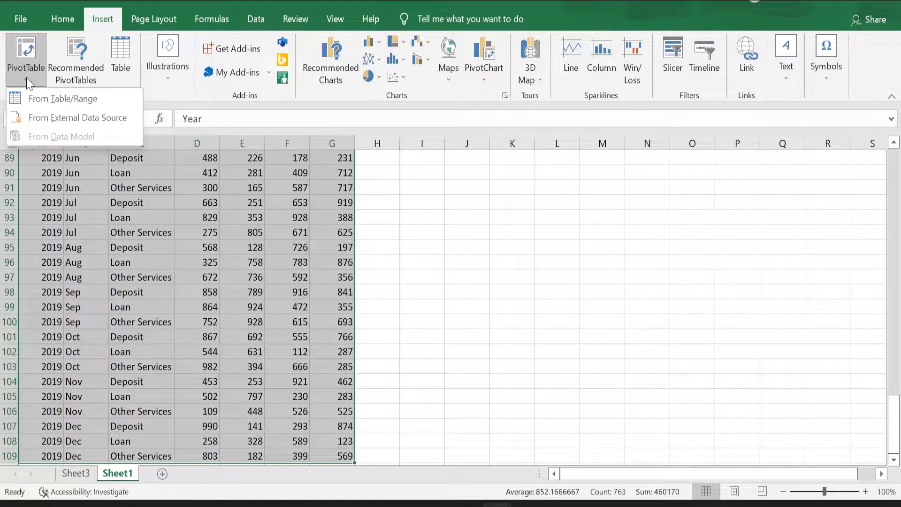
{"action": "left_click", "coordinate": [49, 99]}
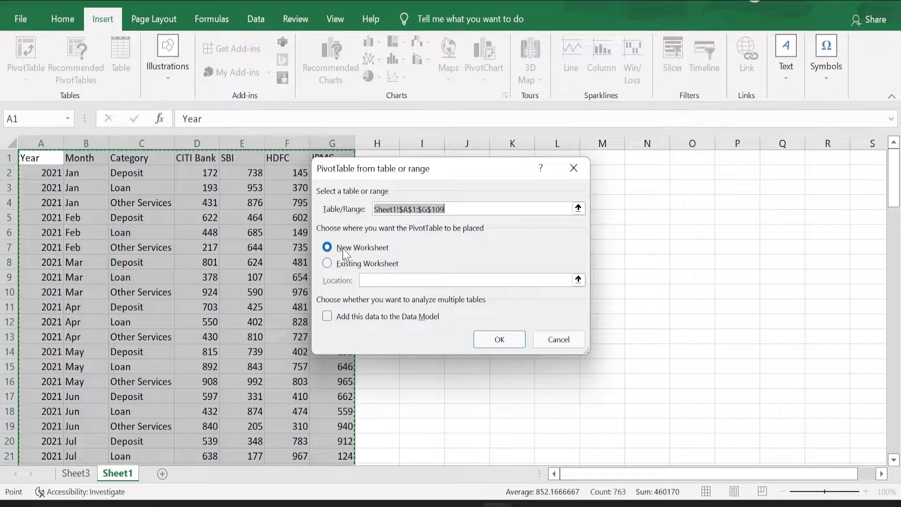
{"action": "left_click", "coordinate": [499, 340]}
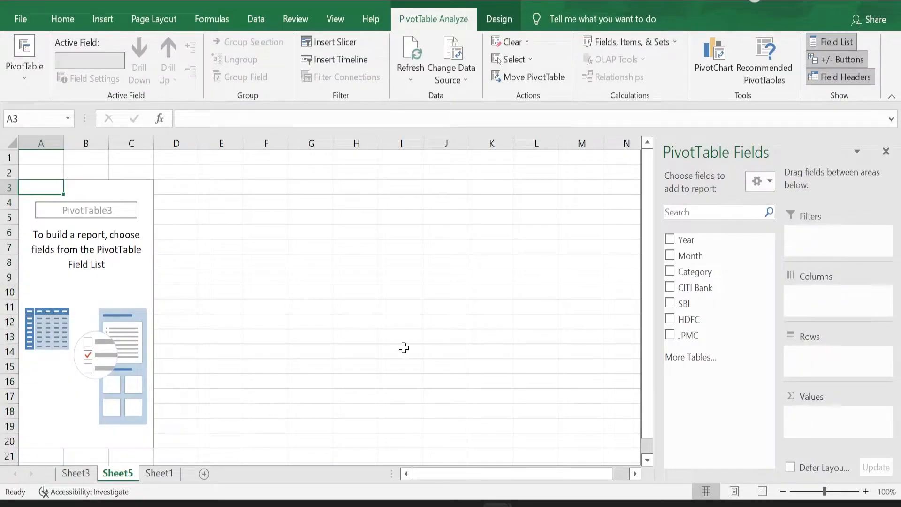
{"action": "left_click_drag", "start_coordinate": [39, 186], "coordinate": [142, 436]}
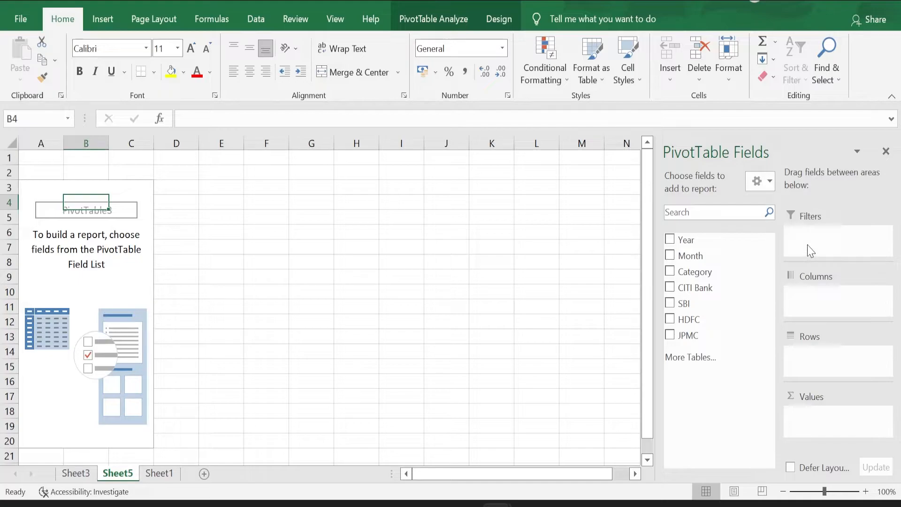
Place the Year field in the PivotTable's Filters area and look through its filter choices without changing them
{"action": "left_click_drag", "start_coordinate": [765, 238], "coordinate": [812, 241]}
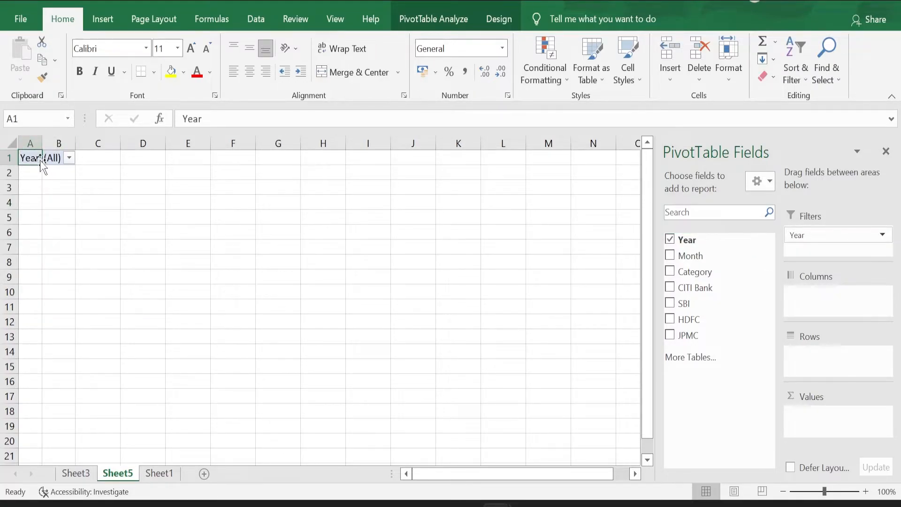
{"action": "left_click", "coordinate": [70, 159]}
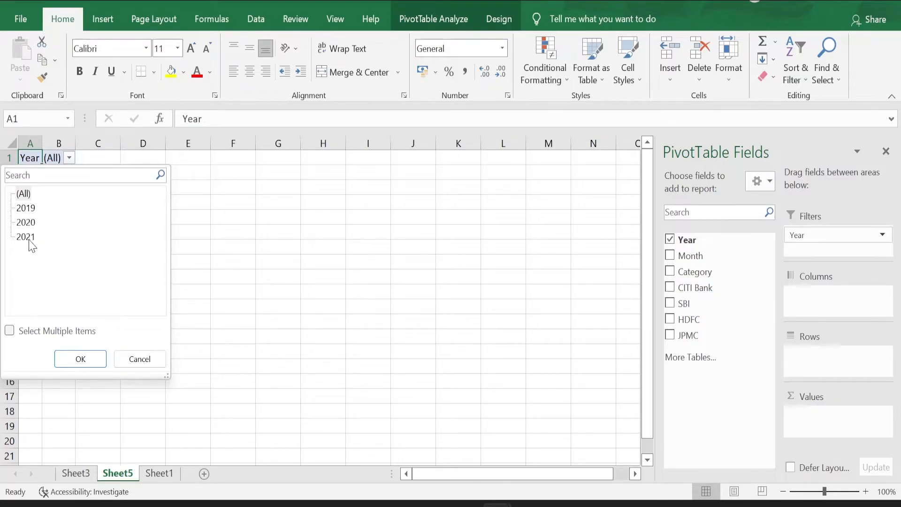
{"action": "left_click", "coordinate": [140, 360]}
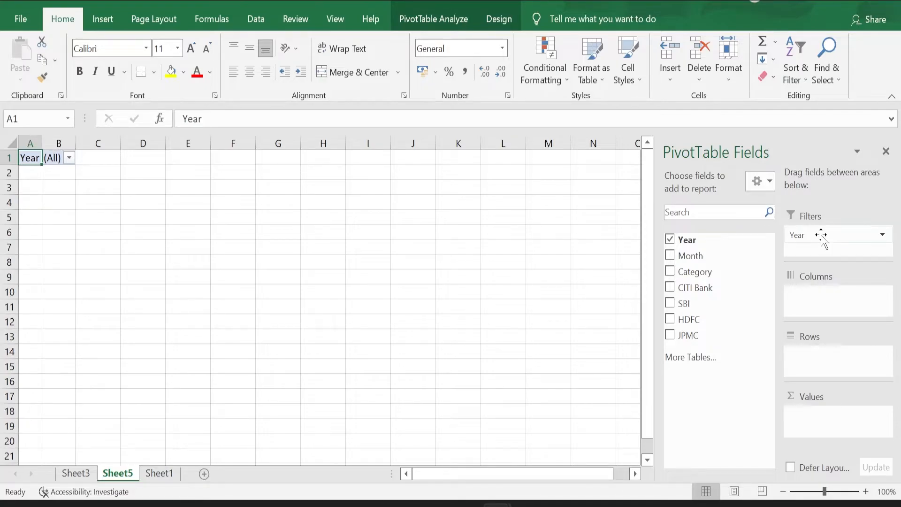
Move the Year field from Filters to Columns and inspect the year columns
{"action": "left_click_drag", "start_coordinate": [821, 238], "coordinate": [820, 303]}
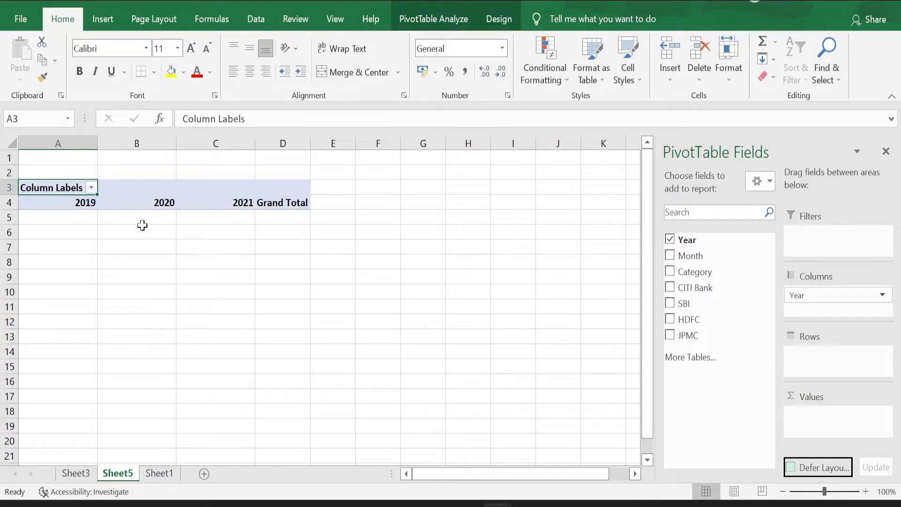
{"action": "left_click_drag", "start_coordinate": [75, 144], "coordinate": [197, 144]}
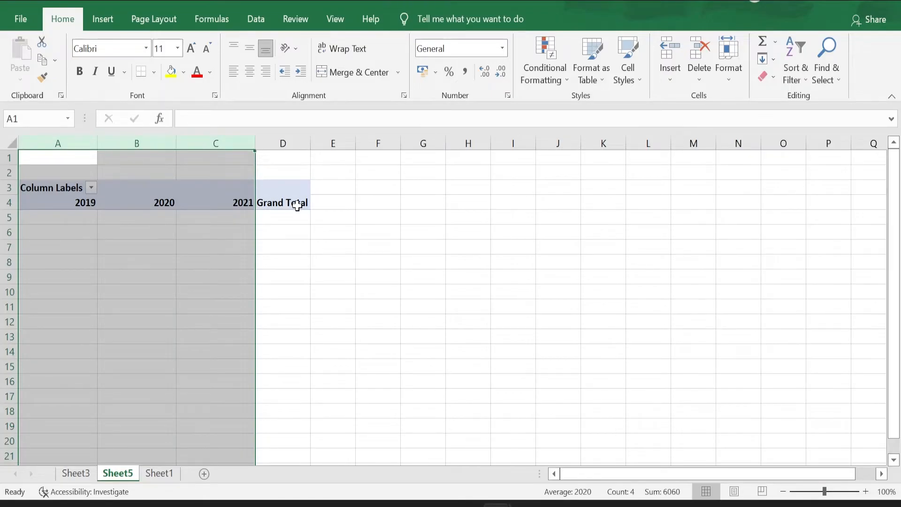
{"action": "left_click", "coordinate": [297, 205]}
Move the Year field from Columns to Rows and inspect the year row labels
{"action": "left_click_drag", "start_coordinate": [850, 295], "coordinate": [857, 366]}
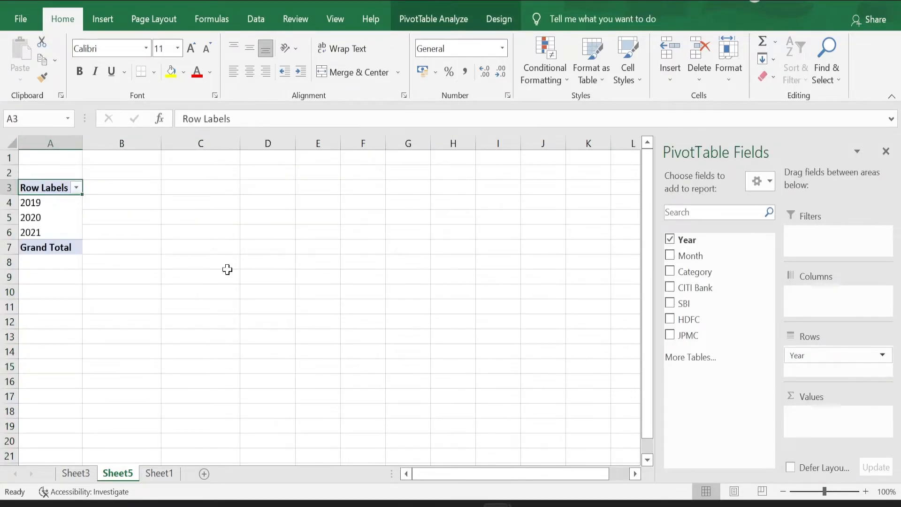
{"action": "left_click_drag", "start_coordinate": [47, 203], "coordinate": [49, 237]}
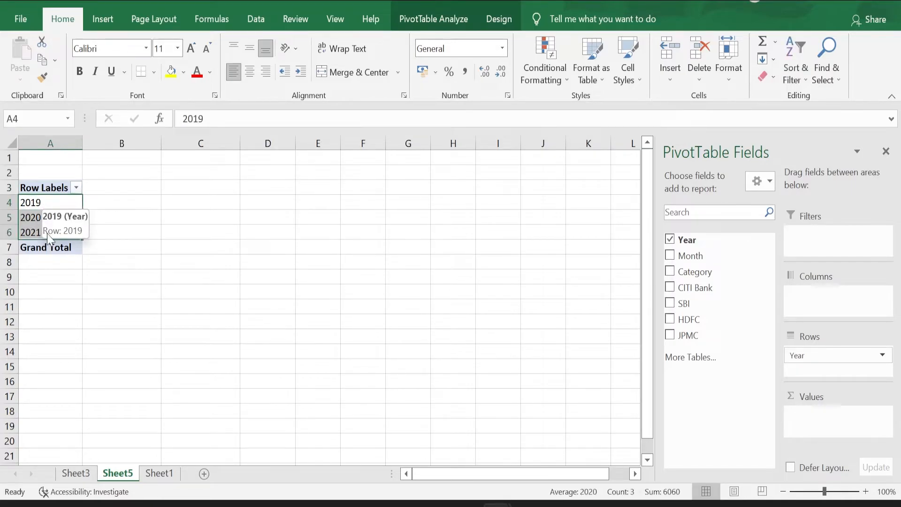
{"action": "left_click", "coordinate": [53, 247]}
Move the Year field to Values, and take it out of the PivotTable again
{"action": "left_click_drag", "start_coordinate": [807, 356], "coordinate": [819, 417]}
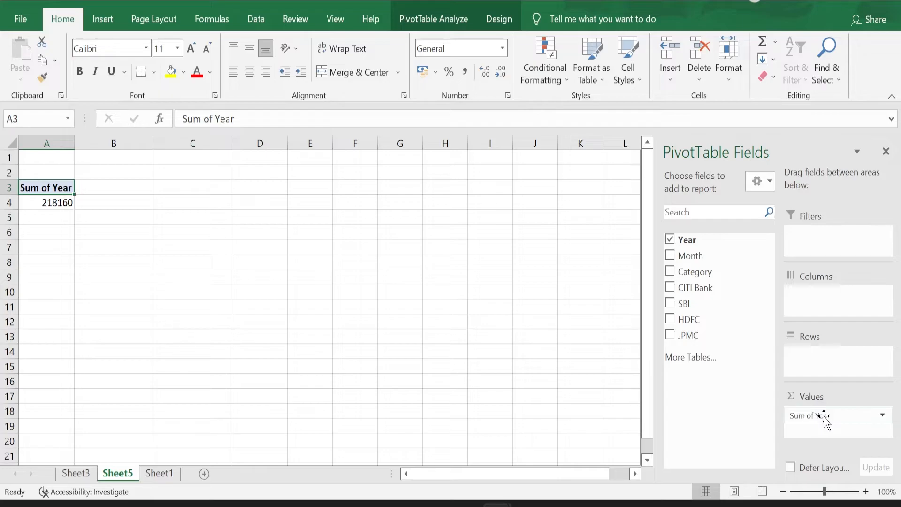
{"action": "left_click_drag", "start_coordinate": [825, 415], "coordinate": [721, 291]}
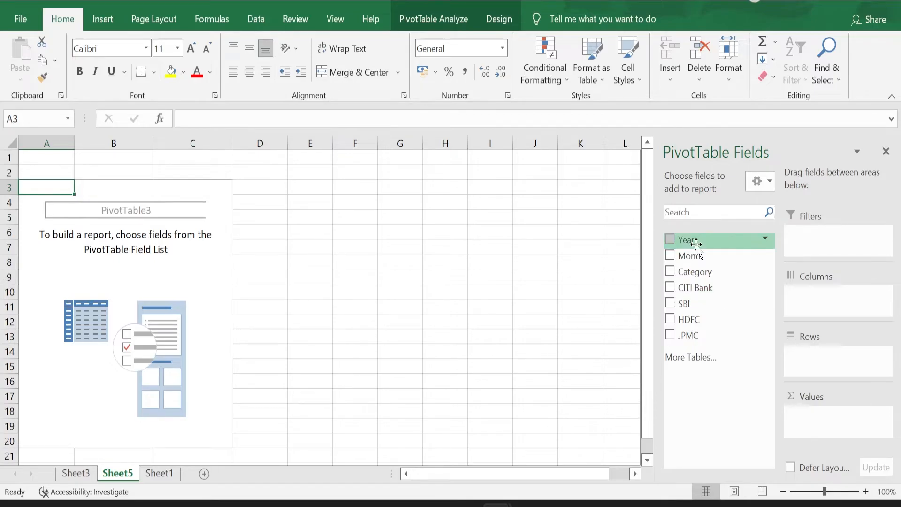
Add the Year field to the PivotTable as a report filter and check its list of years
{"action": "left_click_drag", "start_coordinate": [696, 244], "coordinate": [807, 236]}
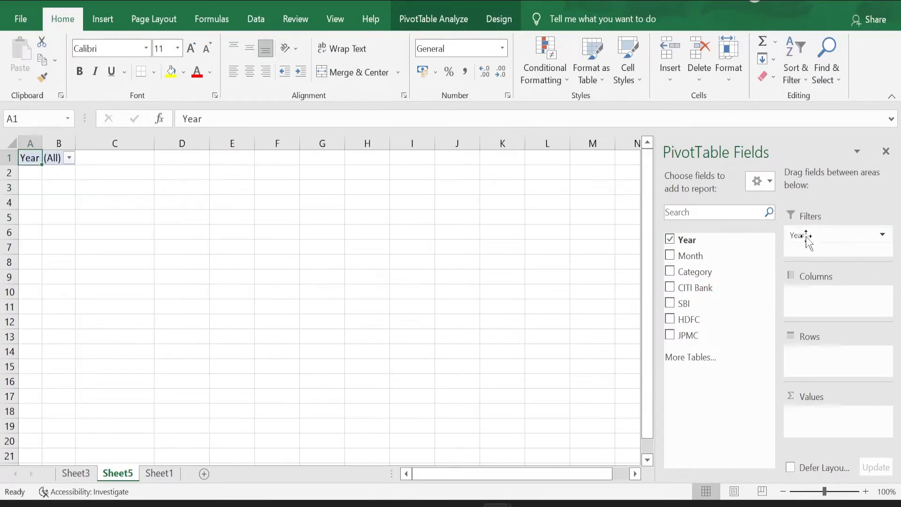
{"action": "left_click", "coordinate": [63, 159]}
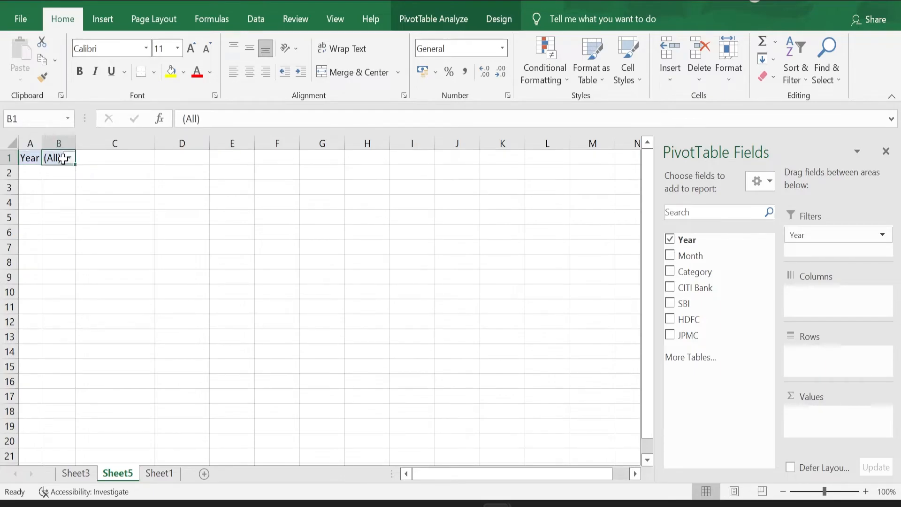
{"action": "left_click", "coordinate": [70, 158]}
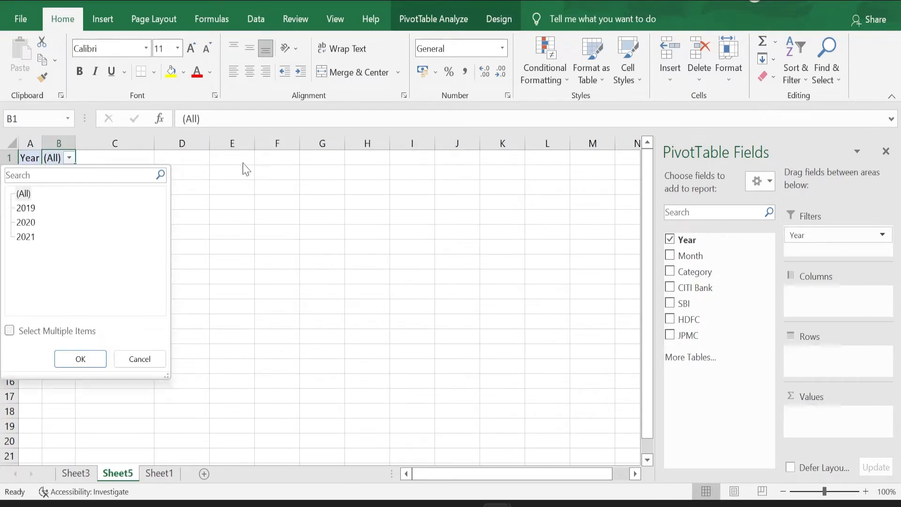
{"action": "left_click", "coordinate": [703, 276]}
Lay out the PivotTable with Category in Columns, Month in Rows and the sum of CITI Bank in Values
{"action": "left_click_drag", "start_coordinate": [708, 280], "coordinate": [832, 310]}
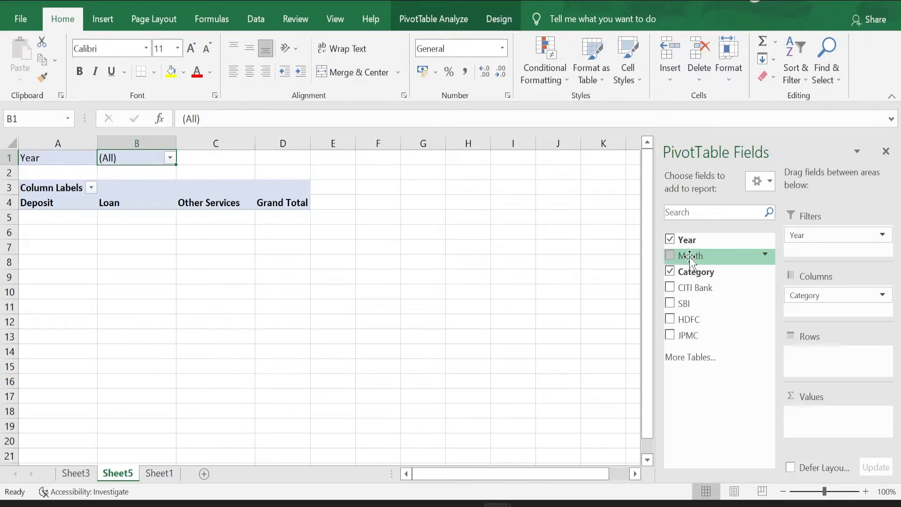
{"action": "left_click_drag", "start_coordinate": [691, 258], "coordinate": [840, 372]}
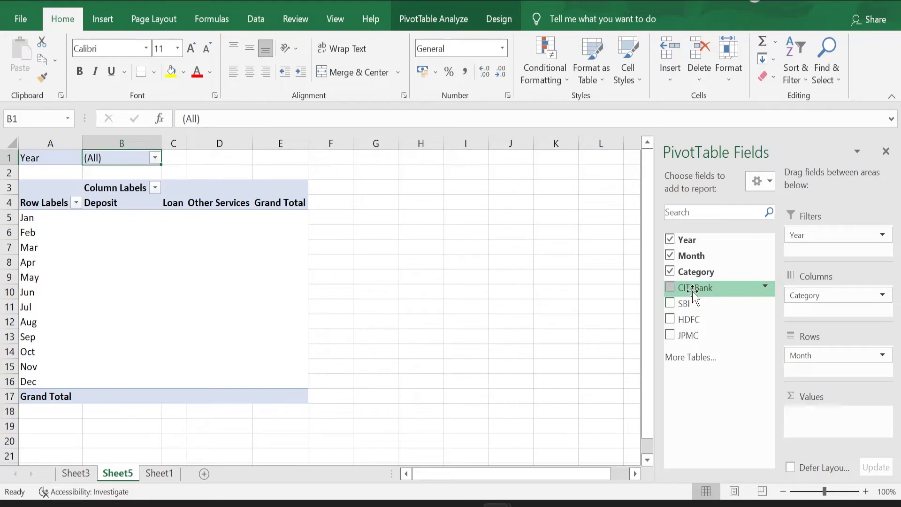
{"action": "left_click_drag", "start_coordinate": [694, 291], "coordinate": [841, 420]}
{"action": "left_click", "coordinate": [147, 149]}
{"action": "left_click_drag", "start_coordinate": [147, 150], "coordinate": [294, 156]}
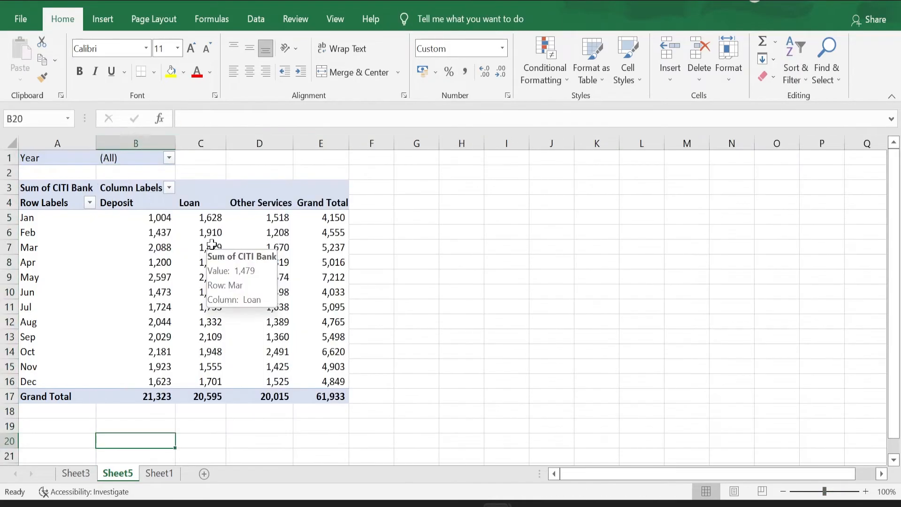
{"action": "left_click", "coordinate": [212, 244]}
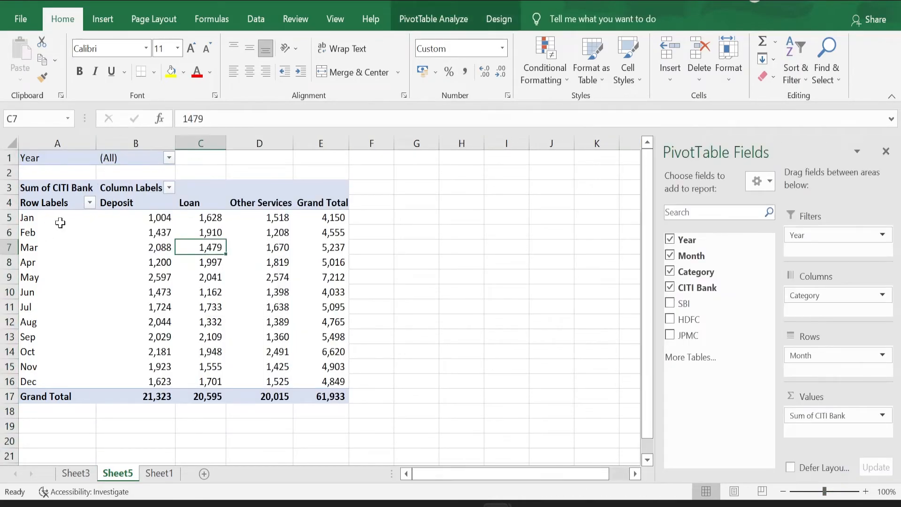
Filter the PivotTable report to the year 2021 only
{"action": "left_click", "coordinate": [168, 157]}
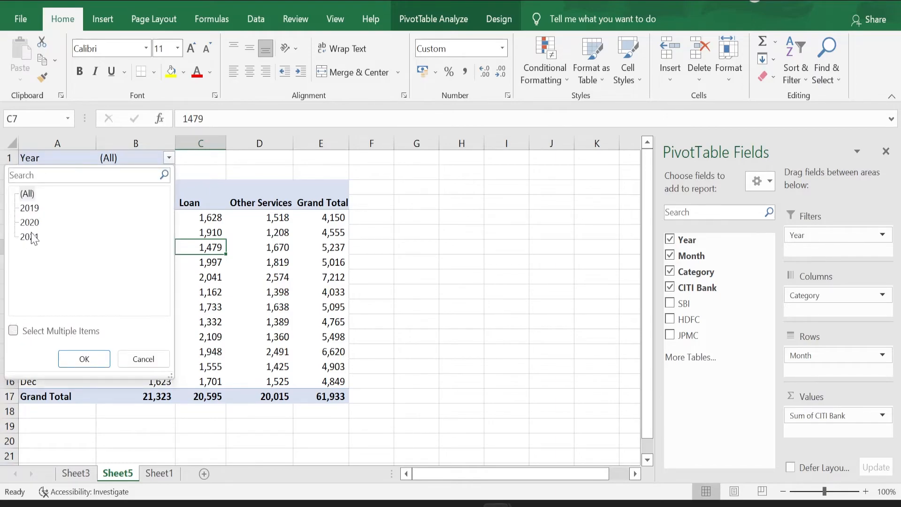
{"action": "left_click", "coordinate": [297, 160]}
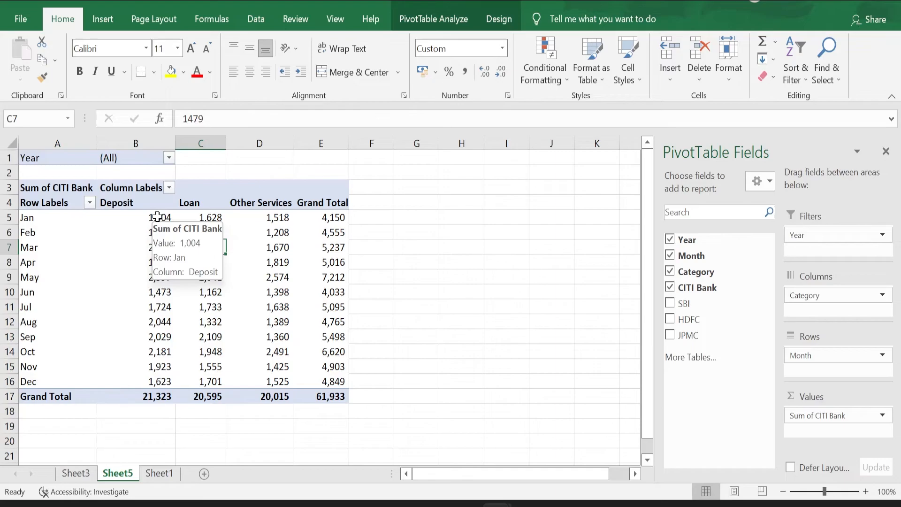
{"action": "left_click_drag", "start_coordinate": [123, 203], "coordinate": [197, 203]}
{"action": "left_click", "coordinate": [169, 158]}
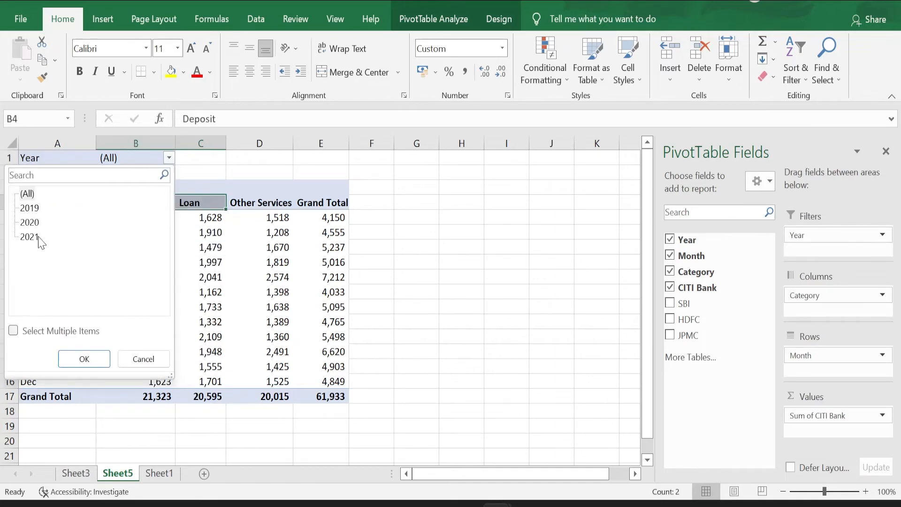
{"action": "left_click", "coordinate": [28, 238]}
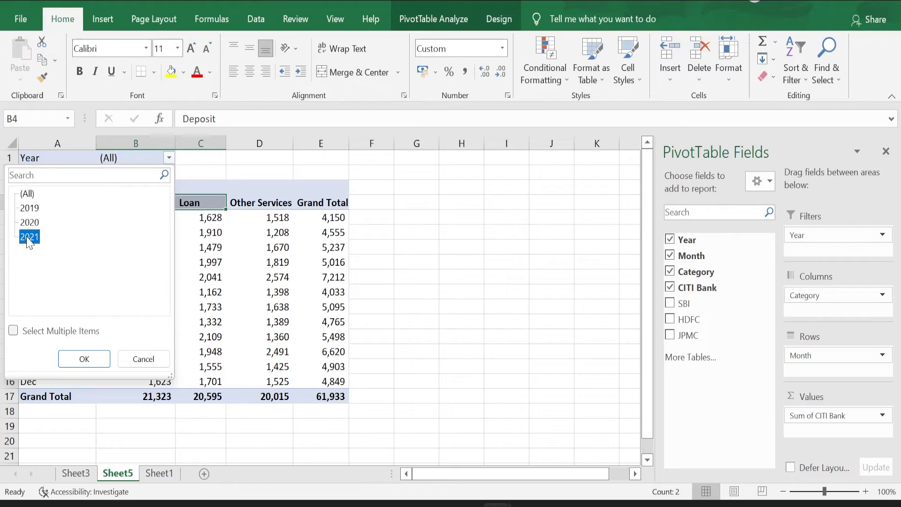
{"action": "left_click", "coordinate": [90, 360]}
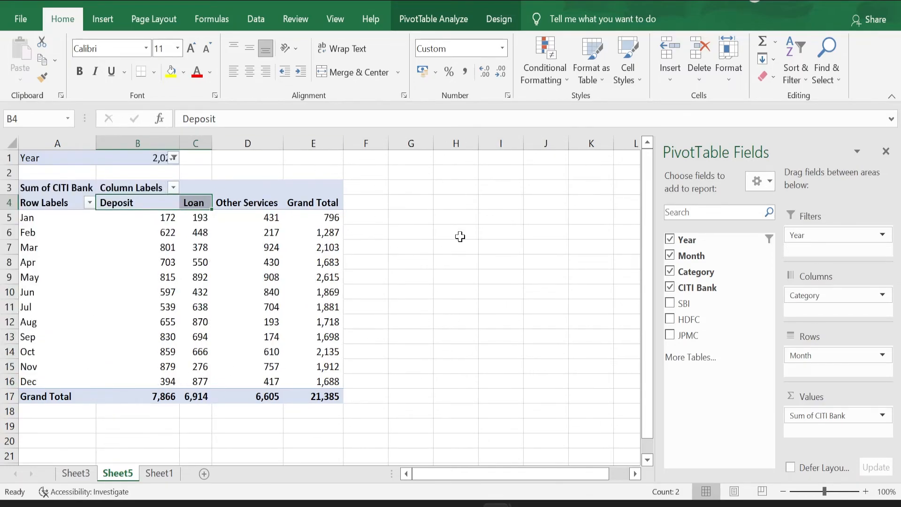
{"action": "left_click", "coordinate": [154, 157]}
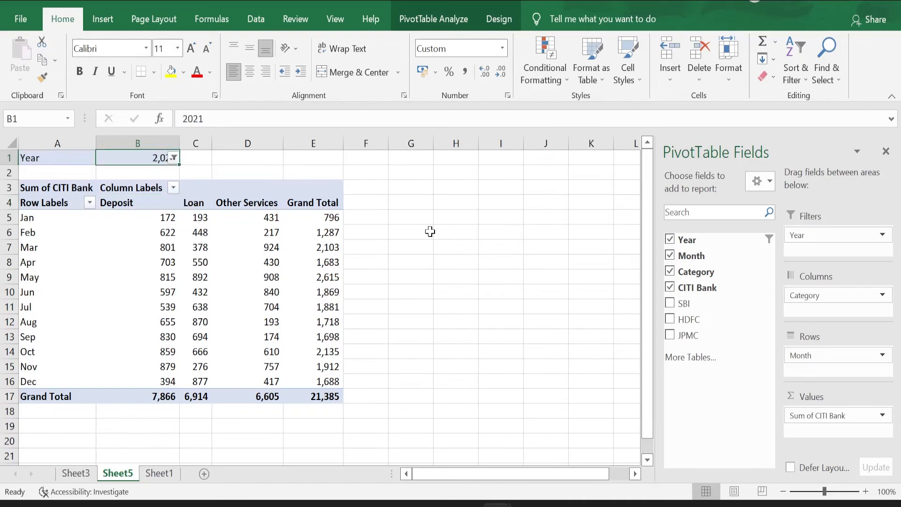